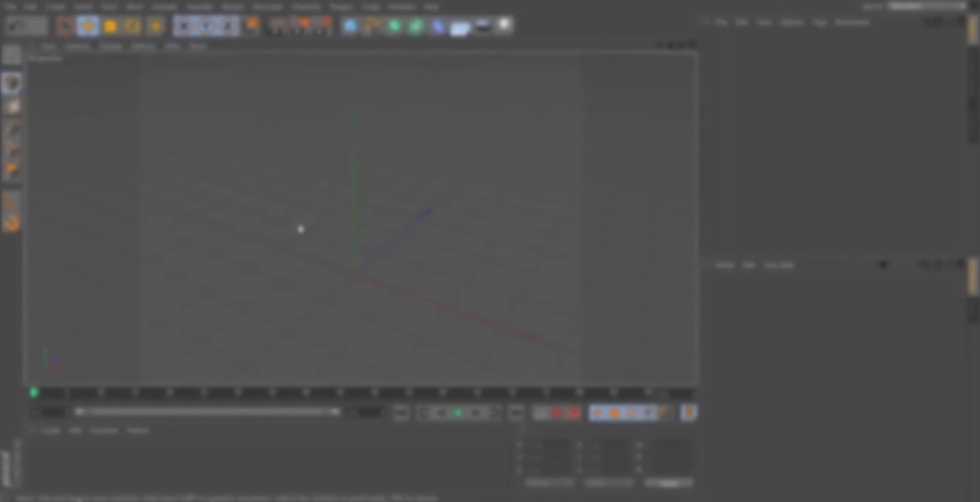
Step: Add a Sphere primitive and lift it along Y to roughly 142 cm
left_click(350, 28)
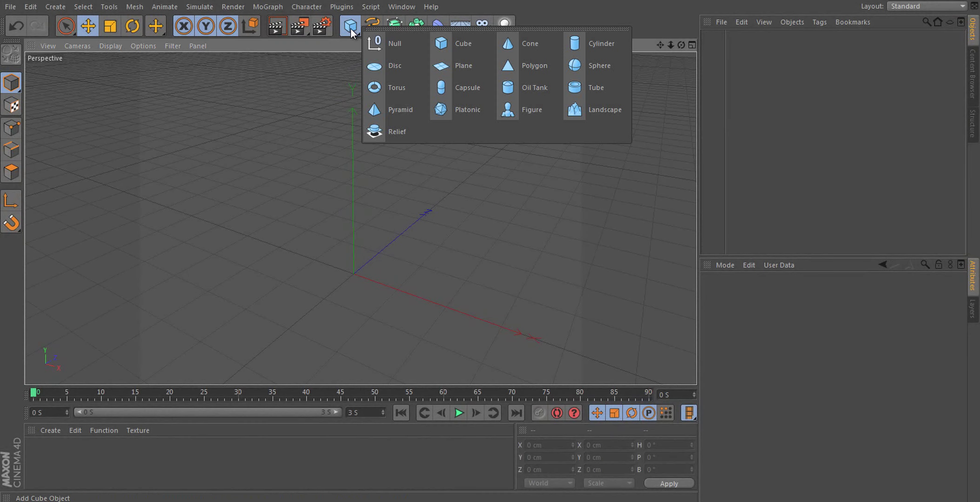
left_click(590, 66)
left_click_drag(352, 193, 357, 116)
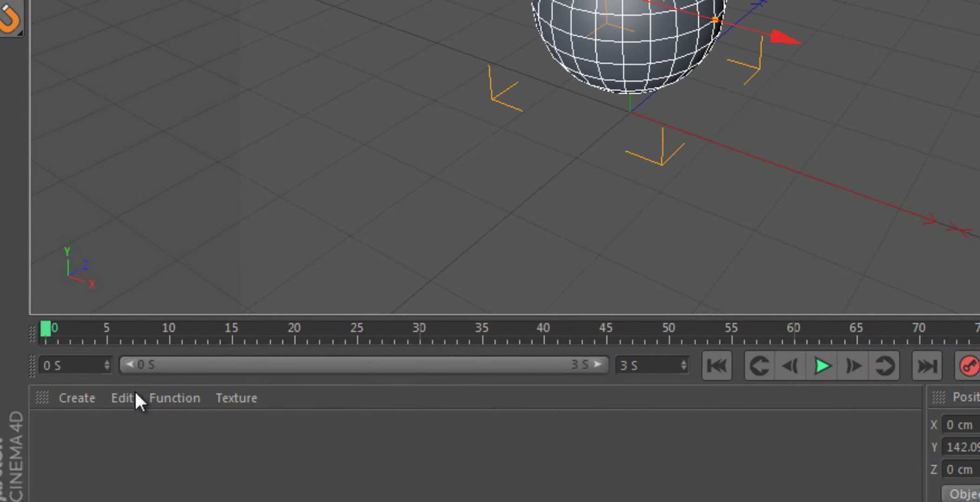
Step: Create a new material Mat with Color and Specular off and Transparency on
left_click(89, 398)
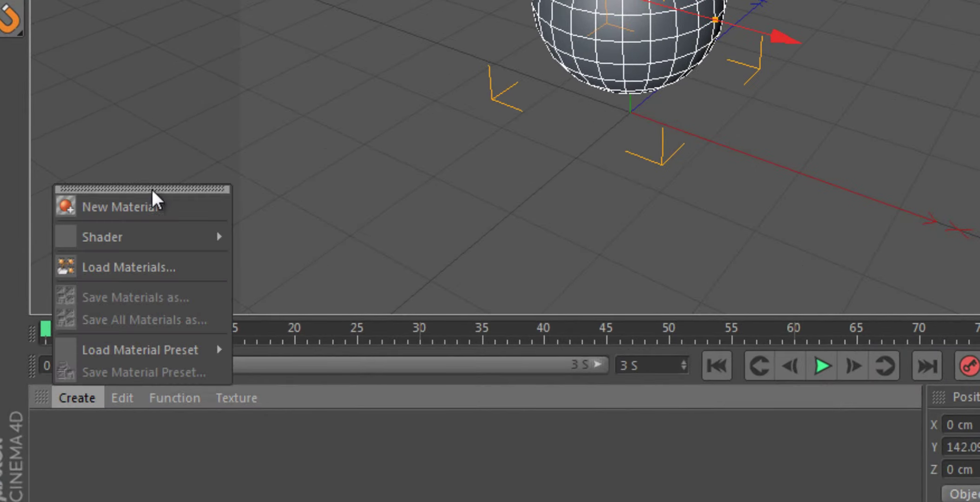
left_click(151, 205)
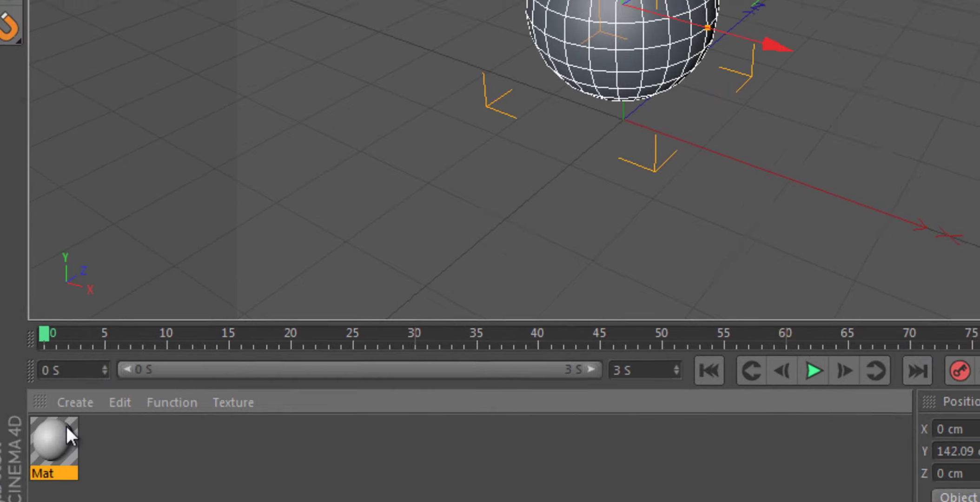
double_click(37, 497)
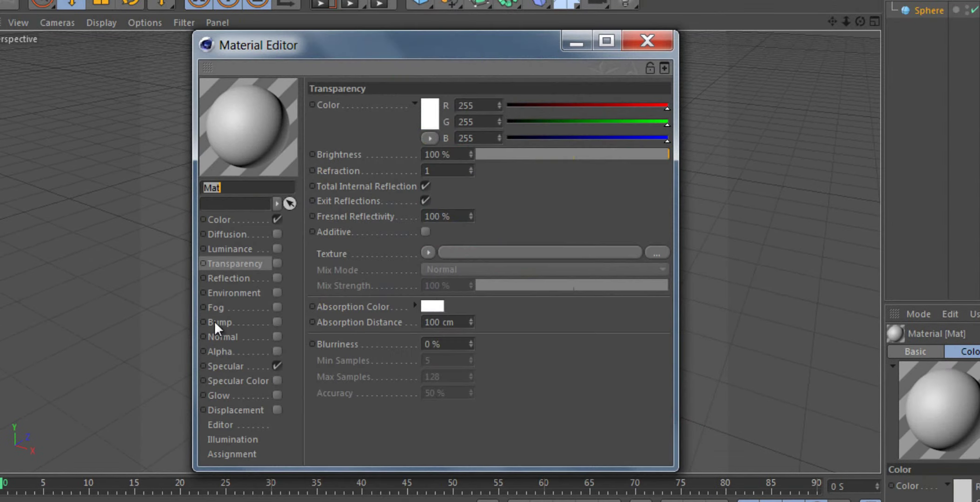
left_click(279, 219)
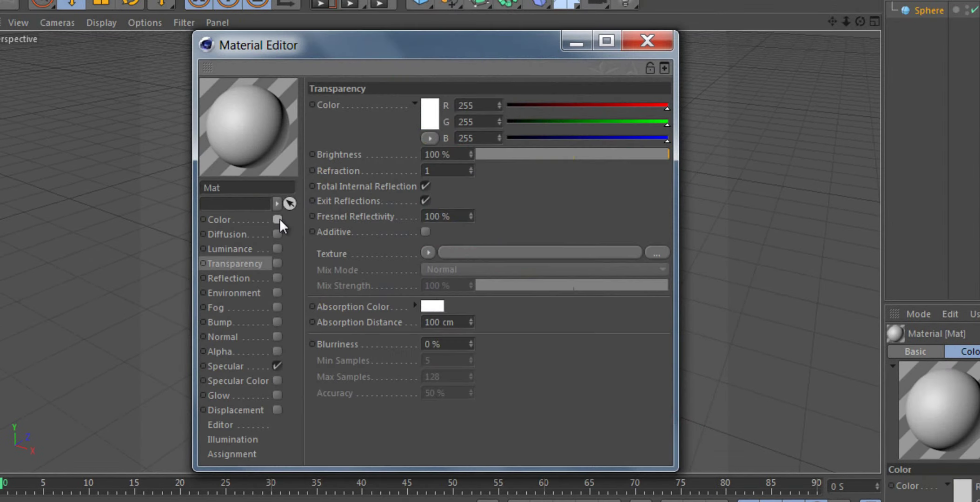
left_click(278, 366)
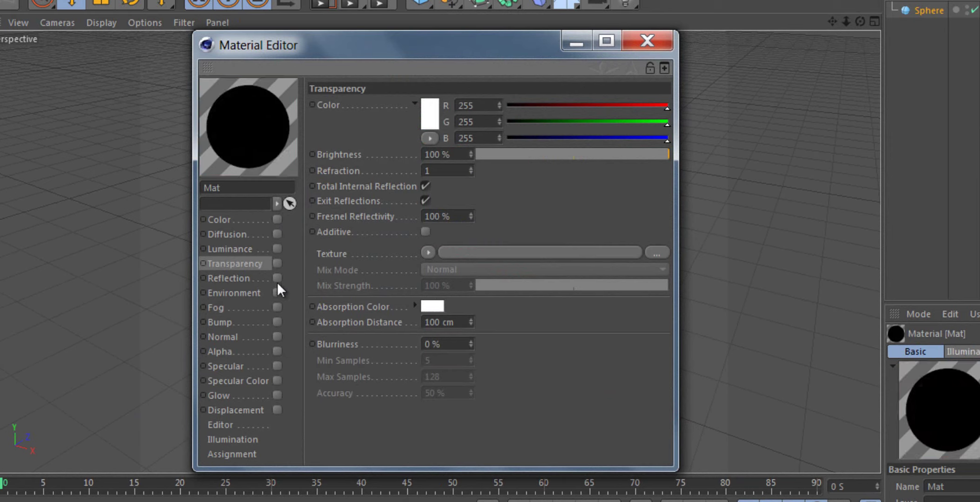
left_click(277, 264)
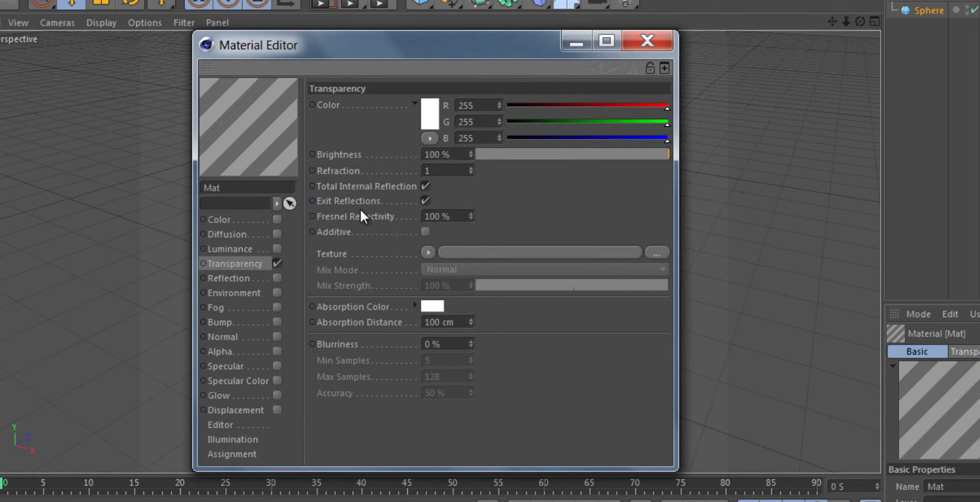
Step: Set Mat's refraction to 4 and apply the material to the sphere
left_click(462, 171)
type(".08")
key("Return")
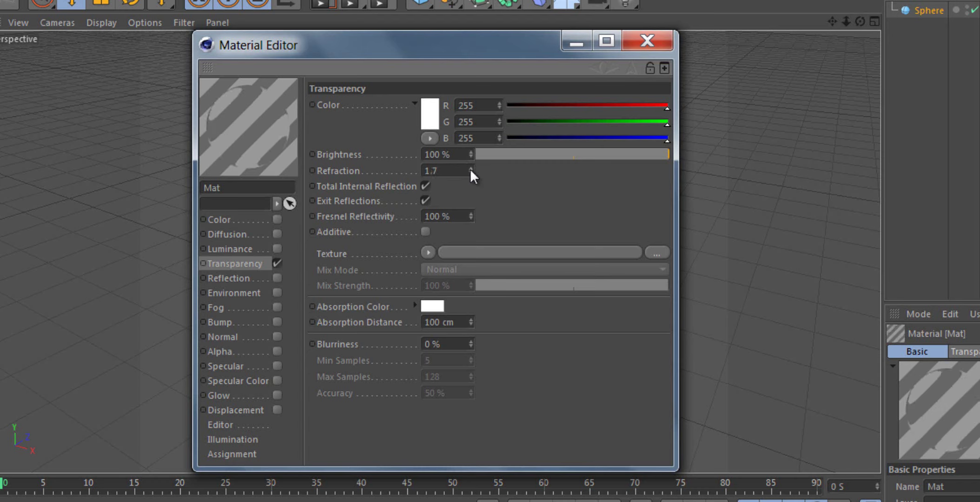
type("2.25")
key("Return")
type("3.71")
key("Return")
type("4")
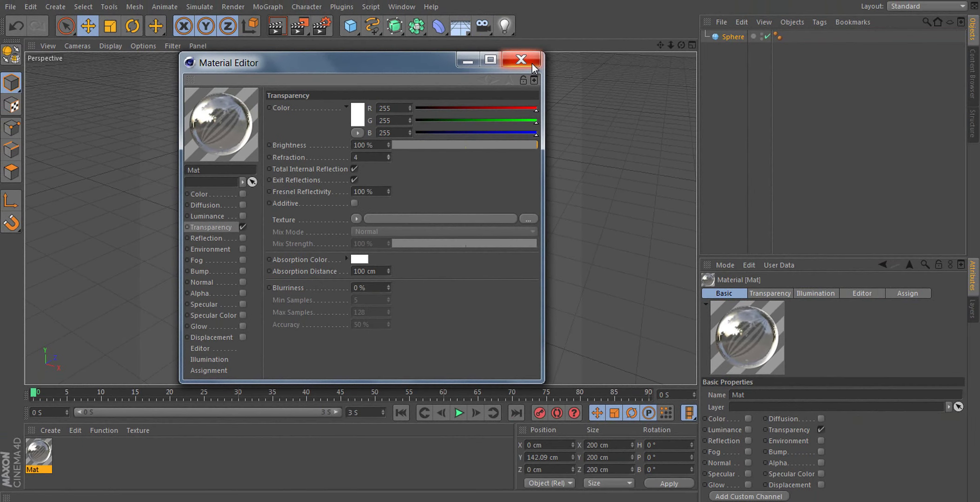
left_click(533, 63)
mouse_move(39, 454)
left_mouse_down()
mouse_move(245, 282)
mouse_move(342, 244)
left_mouse_up()
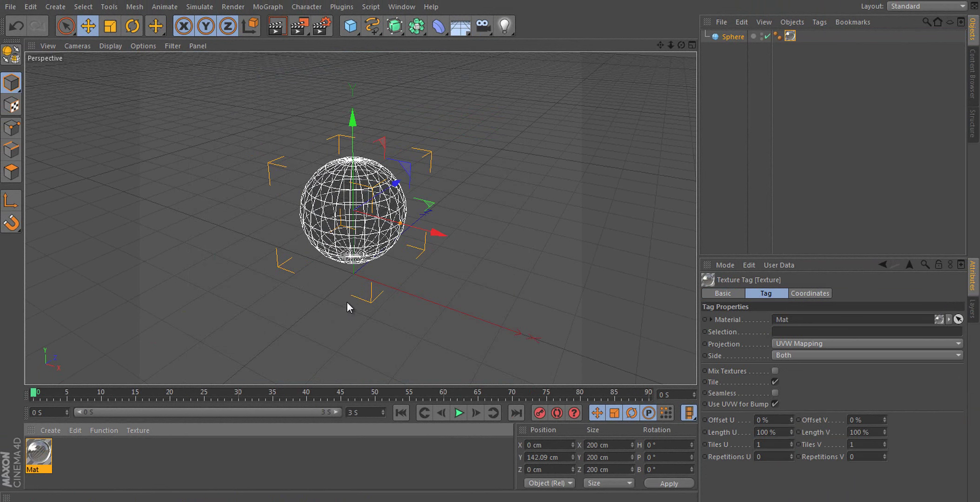
Step: Add a Floor object and create a second material, Mat.1
left_click(460, 26)
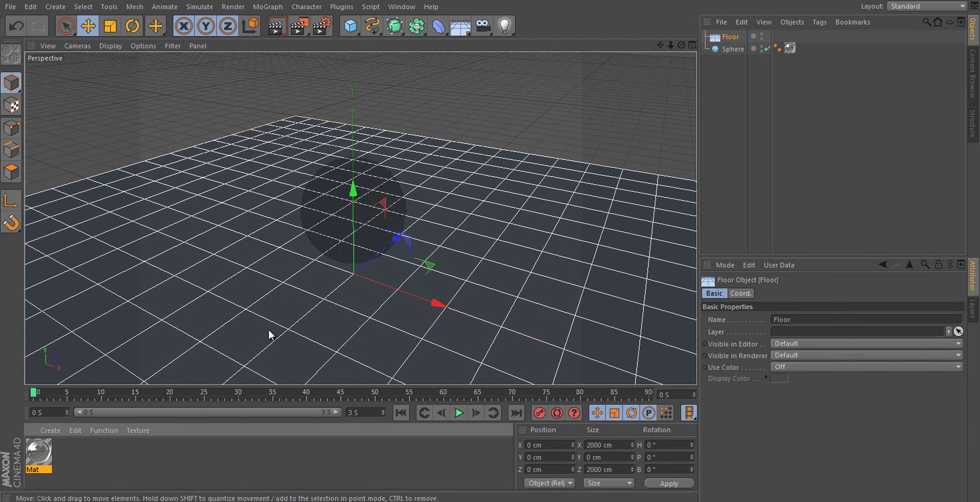
left_click(48, 430)
left_click(77, 325)
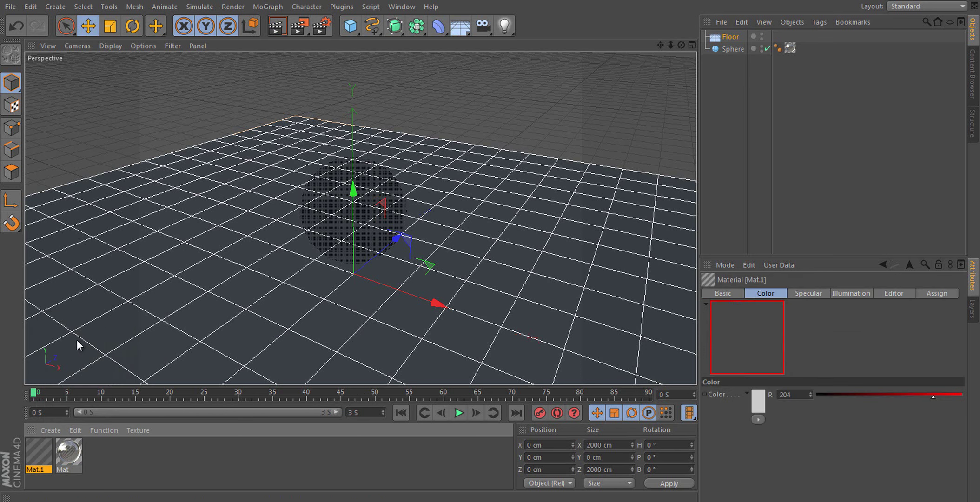
double_click(45, 468)
Step: Enable Mat.1's Reflection at 50% brightness and apply it to the Floor
left_click(211, 227)
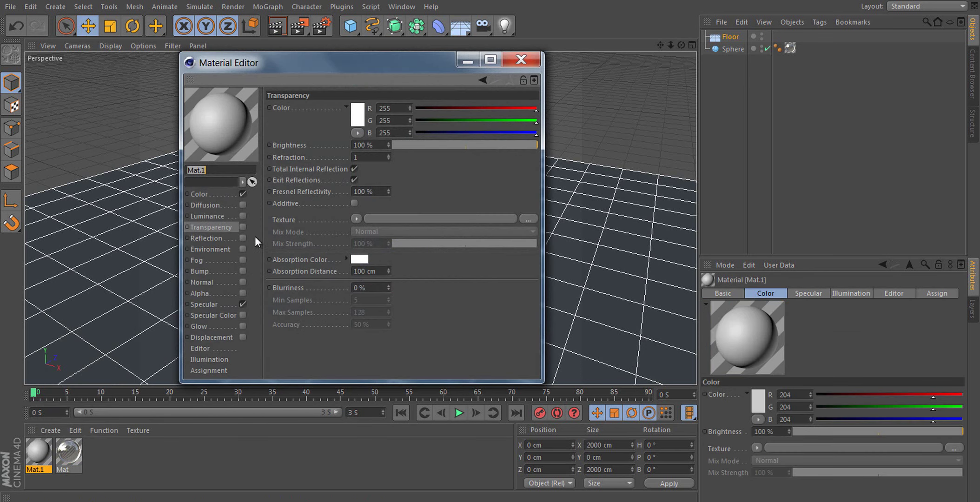
left_click(242, 238)
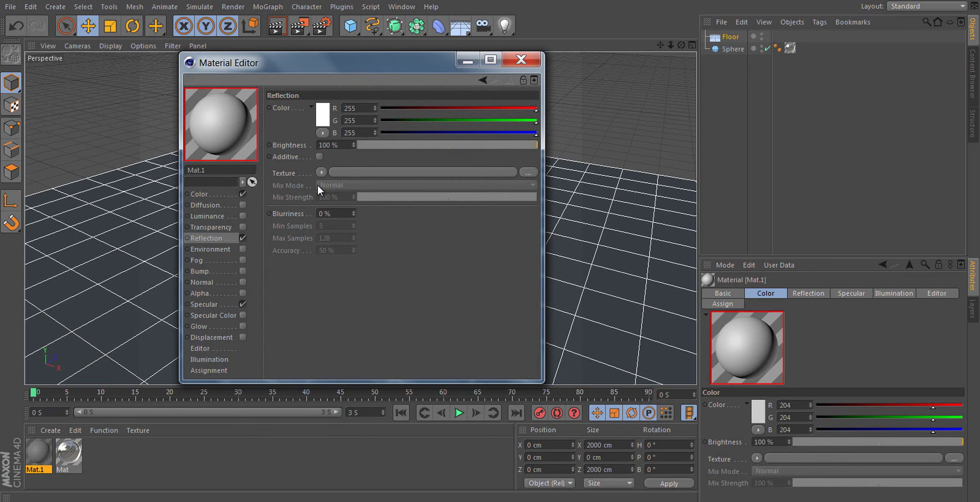
left_click(345, 145)
key("BackSpace")
type("50")
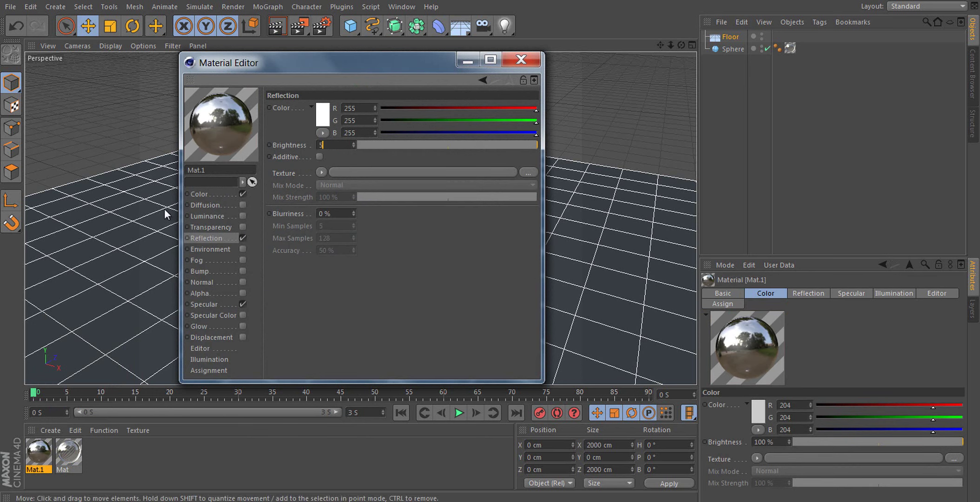
key("Return")
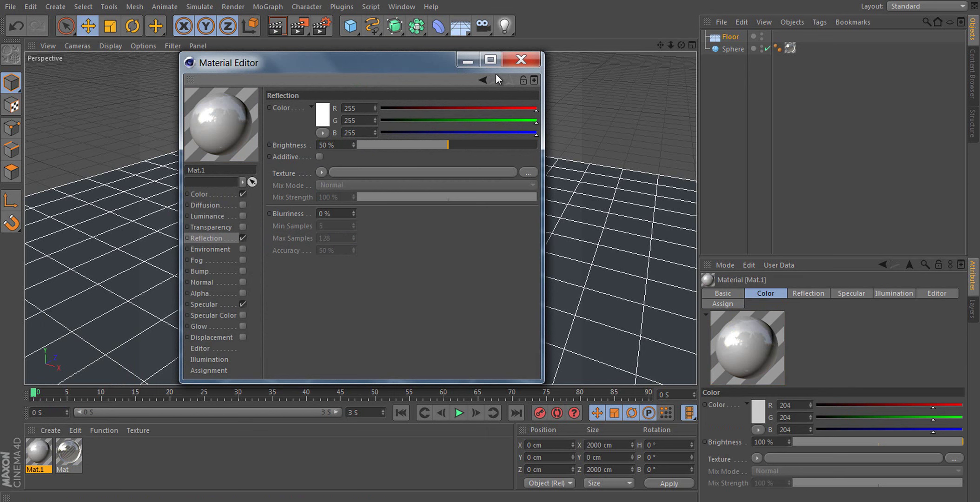
left_click(520, 60)
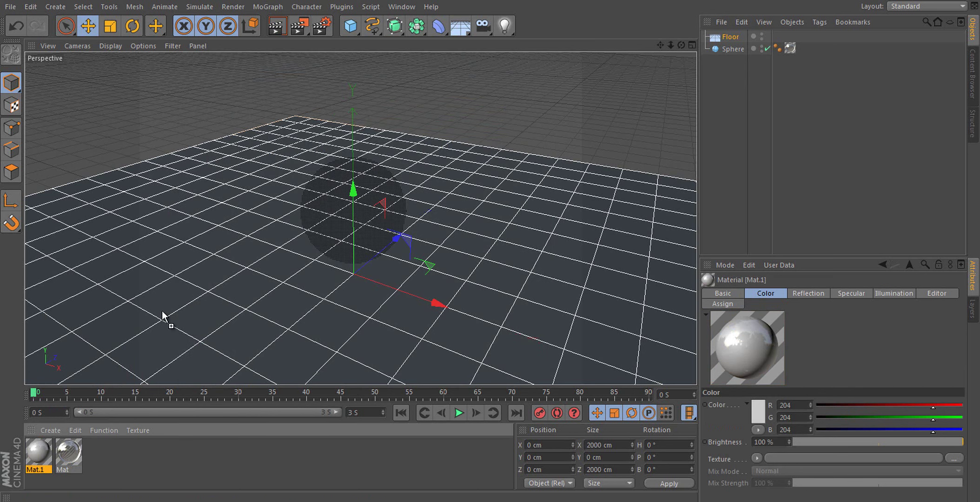
left_click_drag(162, 312, 163, 314)
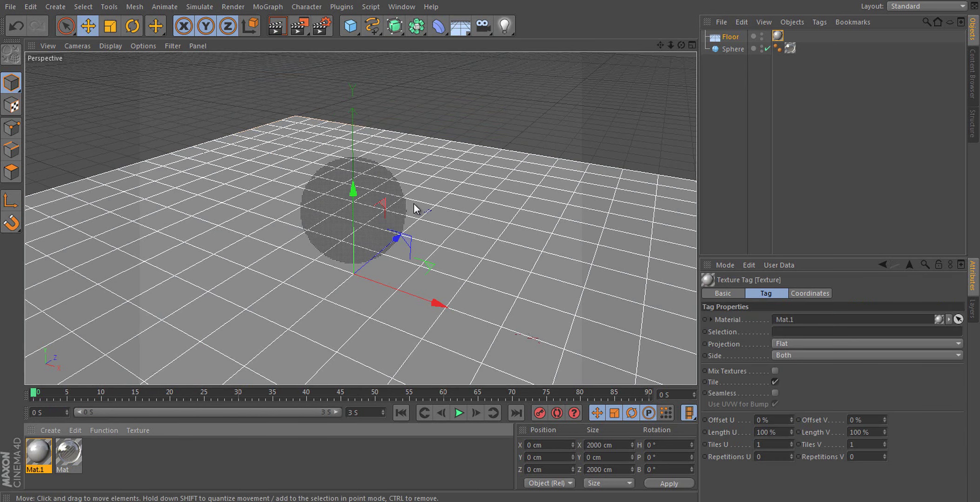
Step: Add an omni light positioned at about Y 320 cm and Z -249 cm
left_click(505, 25)
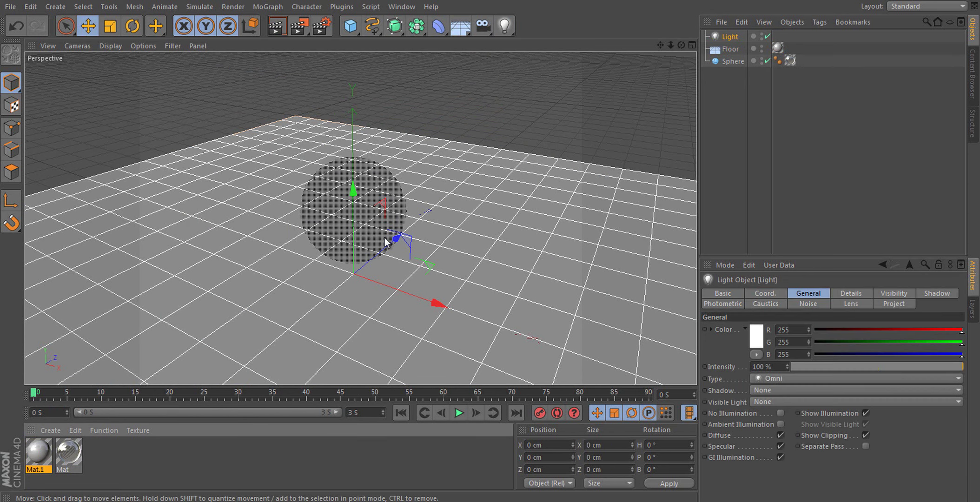
left_click_drag(355, 198, 378, 117)
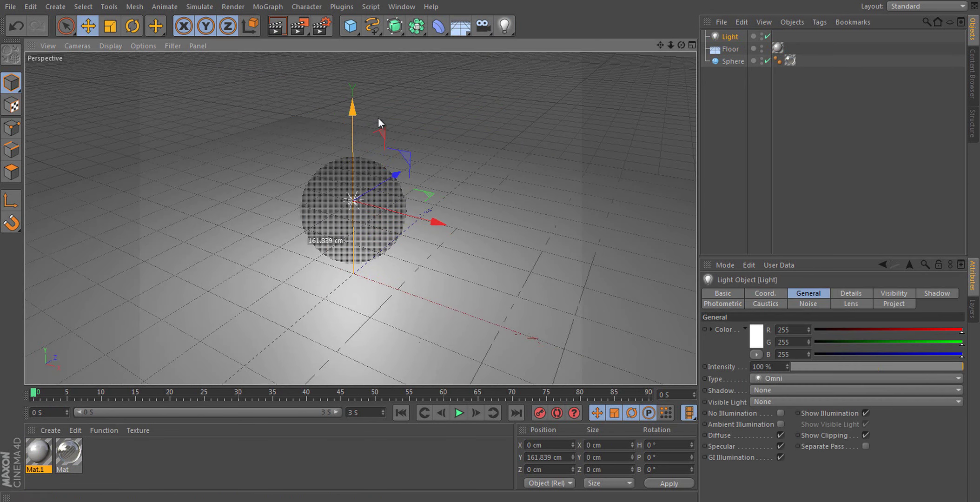
left_click_drag(396, 174, 312, 226)
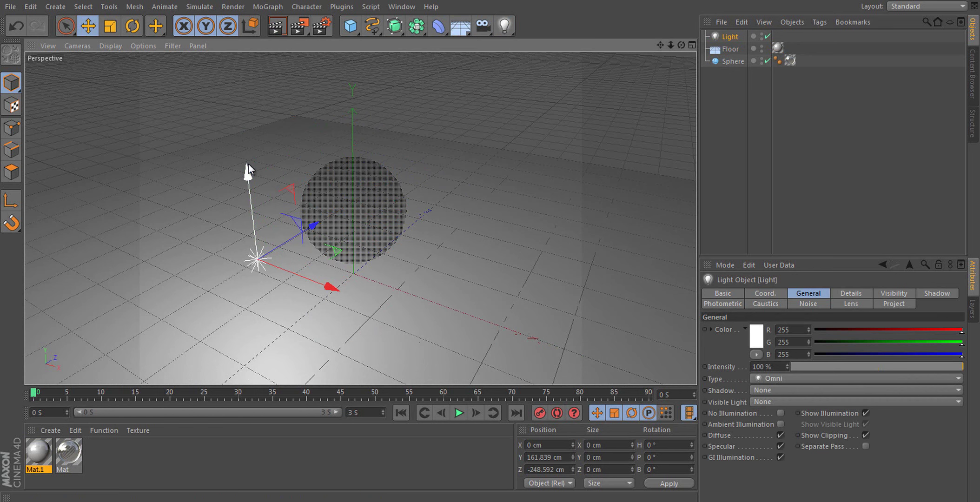
left_click_drag(249, 164, 232, 70)
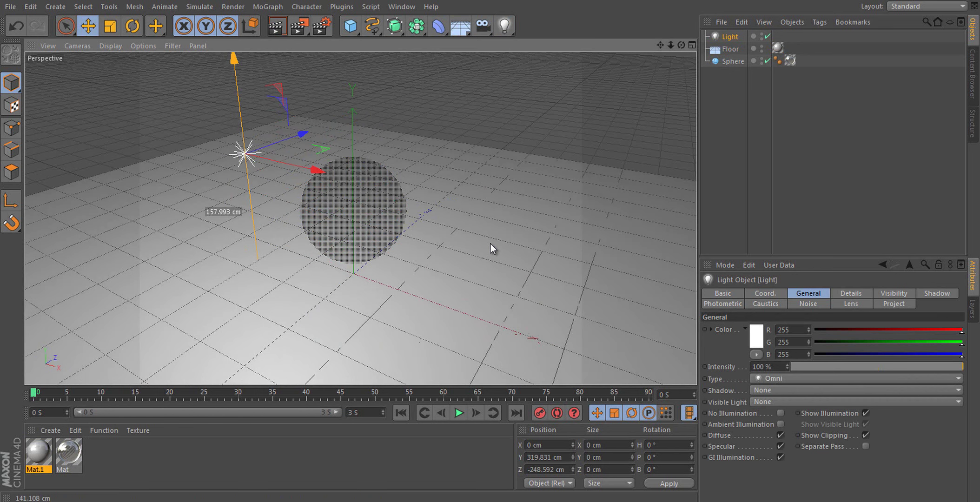
left_click(322, 28)
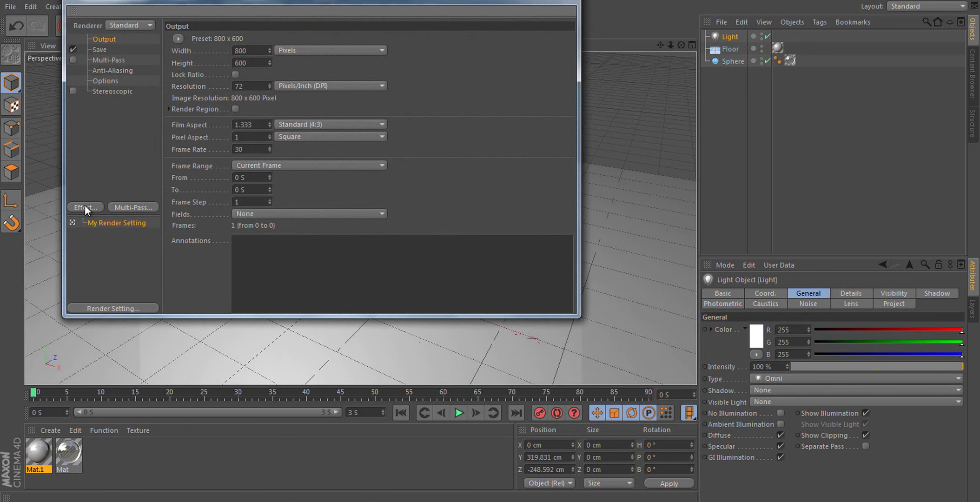
Step: Add Global Illumination and Ambient Occlusion effects in Render Settings, then close it
left_click(85, 207)
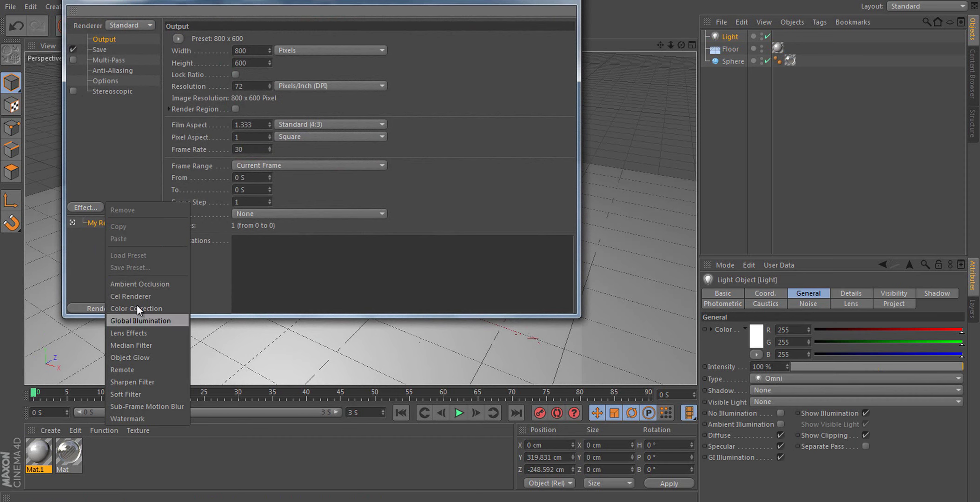
left_click(145, 320)
left_click(88, 208)
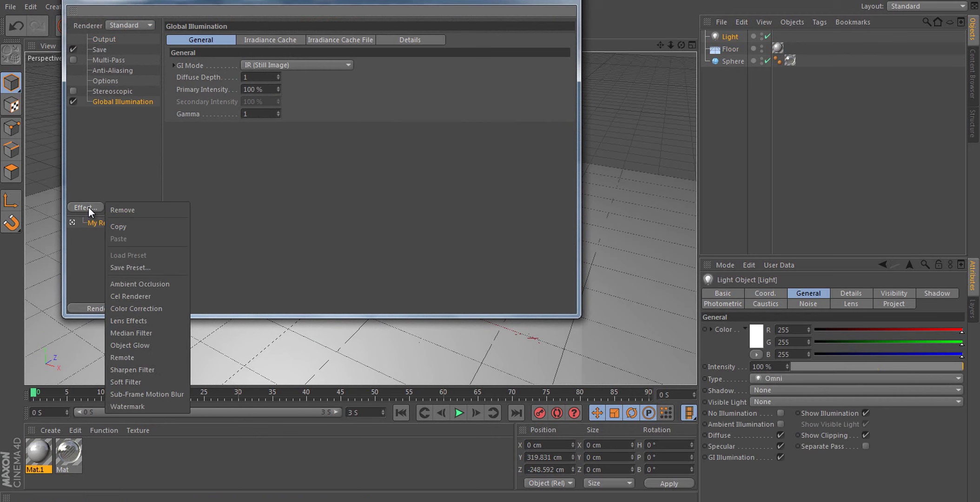
left_click(139, 283)
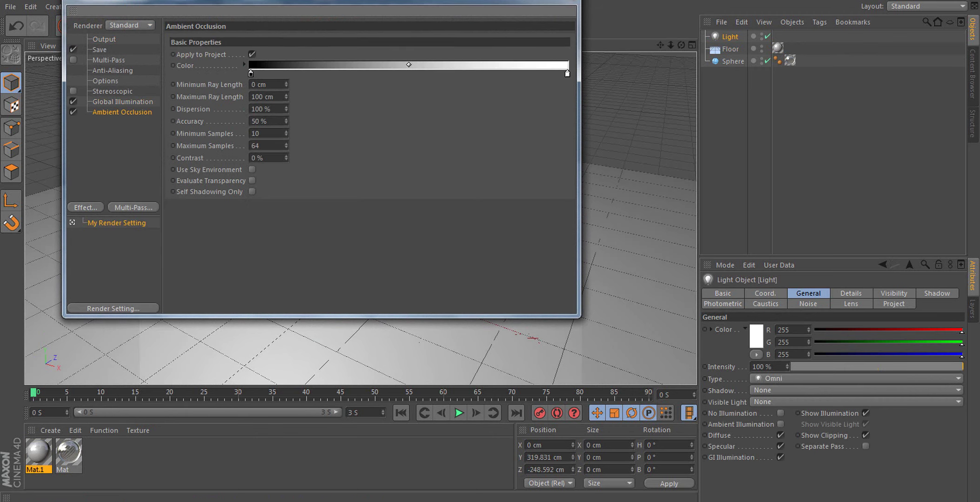
left_click(586, 46)
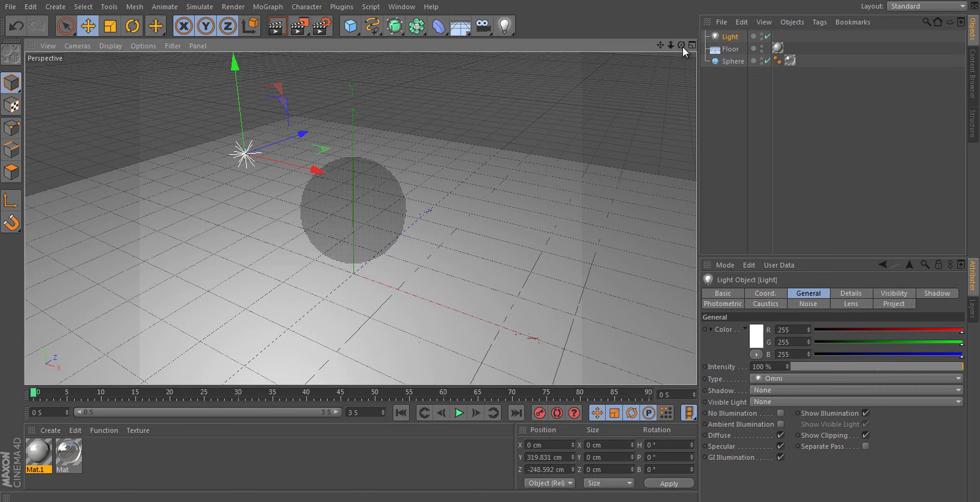
mouse_move(683, 46)
left_mouse_down()
mouse_move(490, 243)
mouse_move(497, 237)
left_mouse_up()
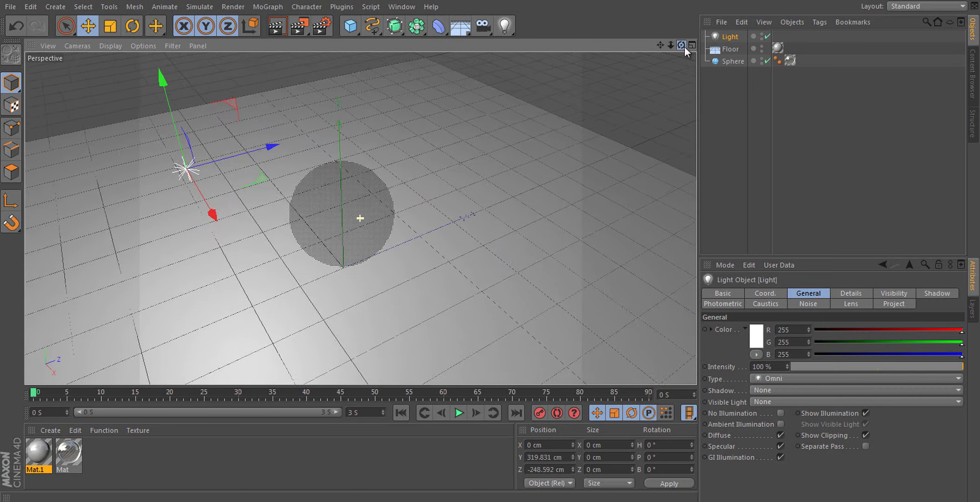
Step: Add a Camera, make it the active view, and start a viewport render
left_click(482, 26)
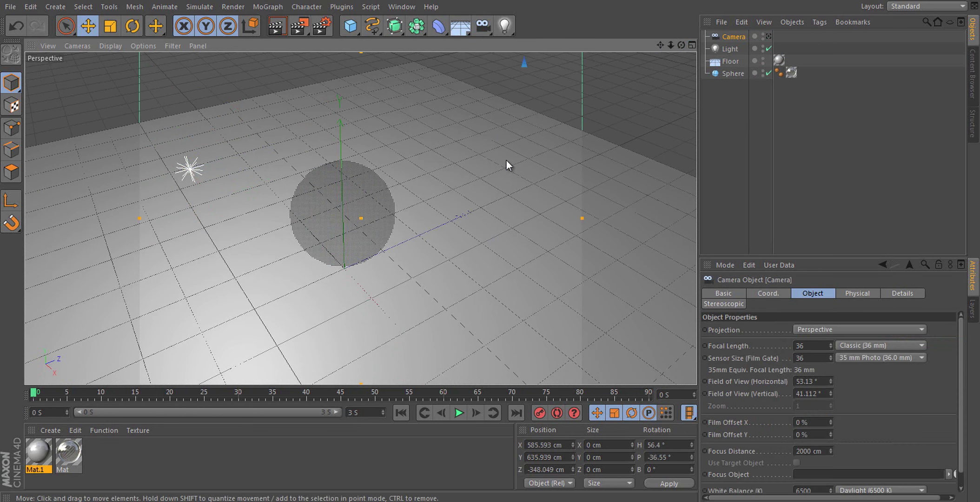
left_click(769, 36)
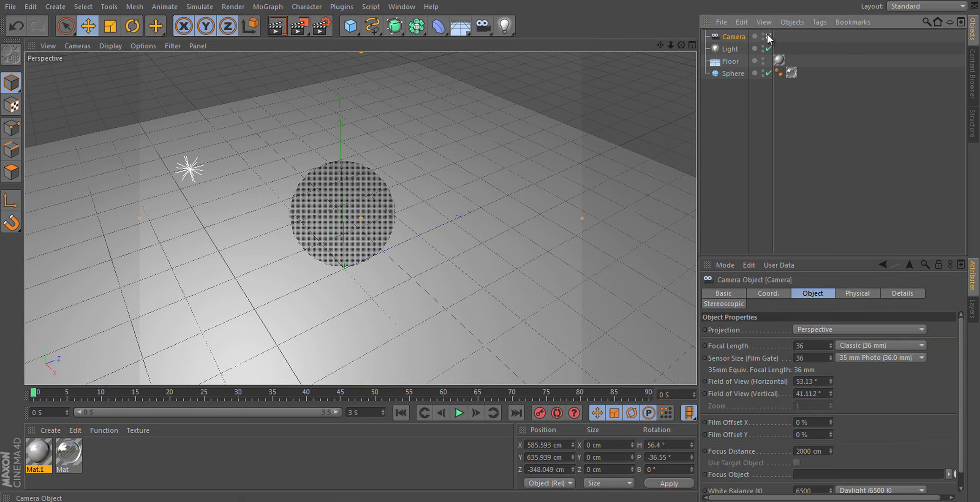
left_click(285, 29)
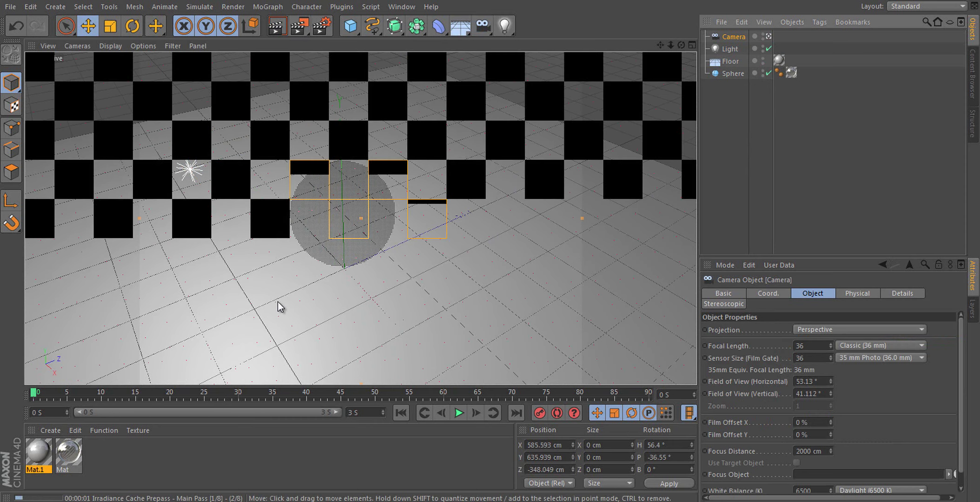